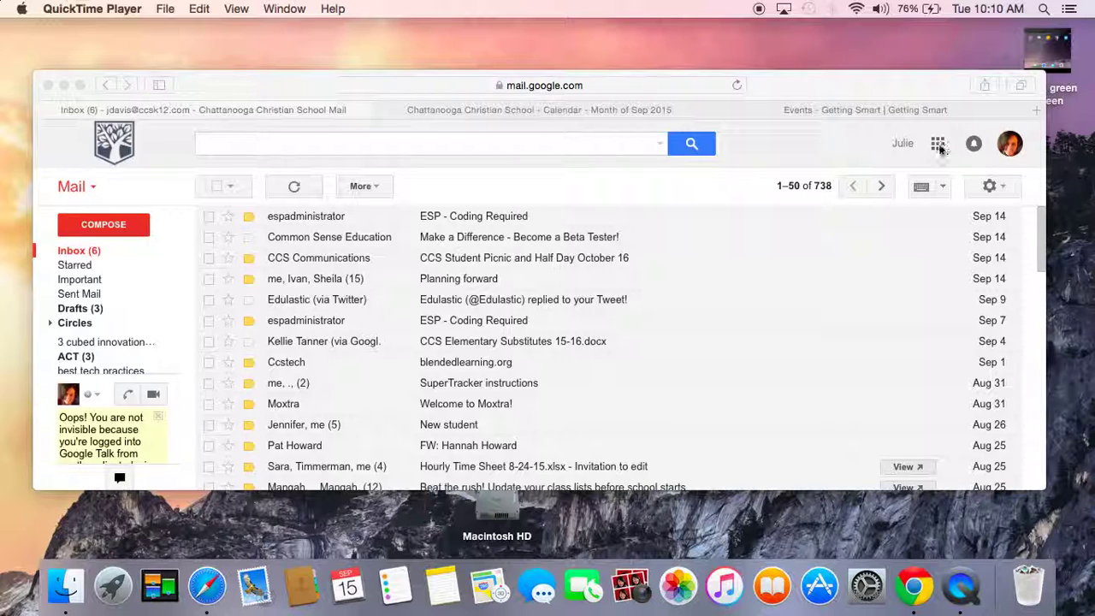
# Bring the Safari window forward and show the Google apps menu over Gmail
pyautogui.click(939, 147)
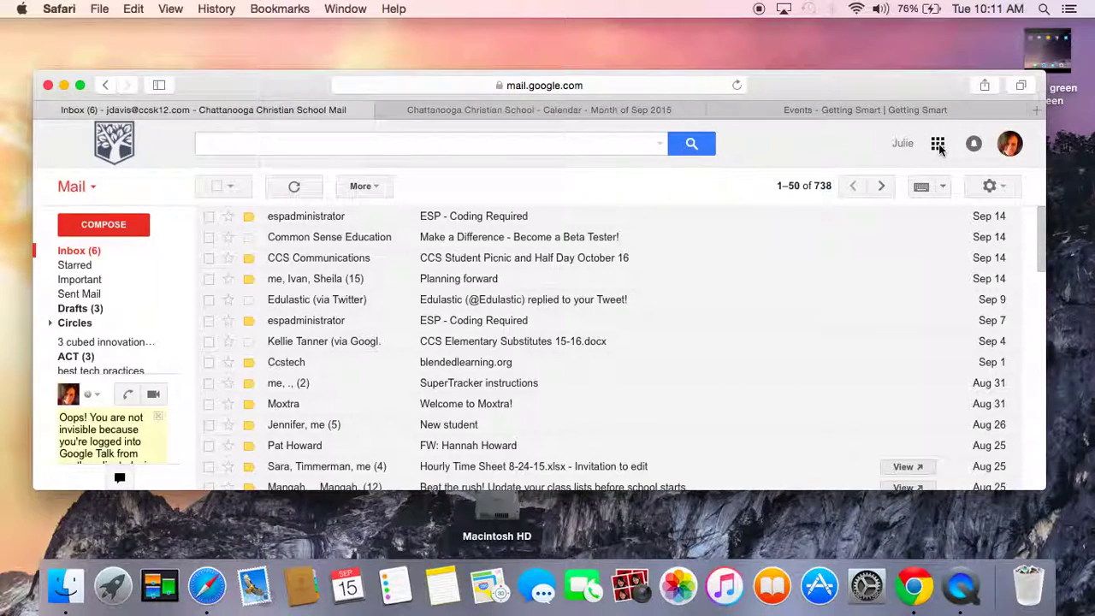
pyautogui.click(938, 146)
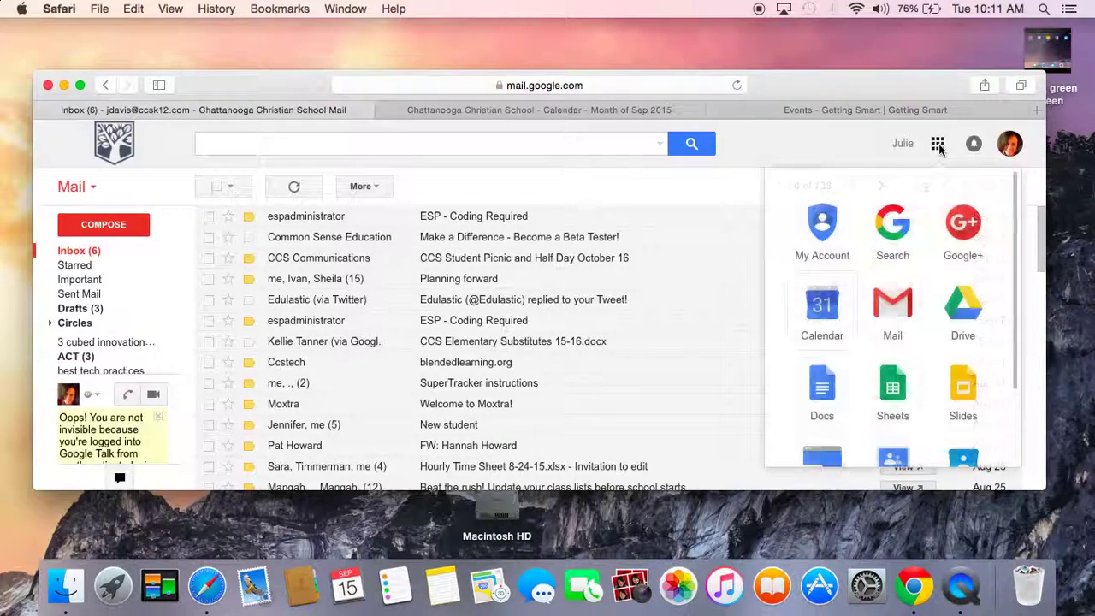
# Open Google Calendar full screen on the week of Sep 13–19, 2015 and scroll the Other calendars list
pyautogui.click(822, 308)
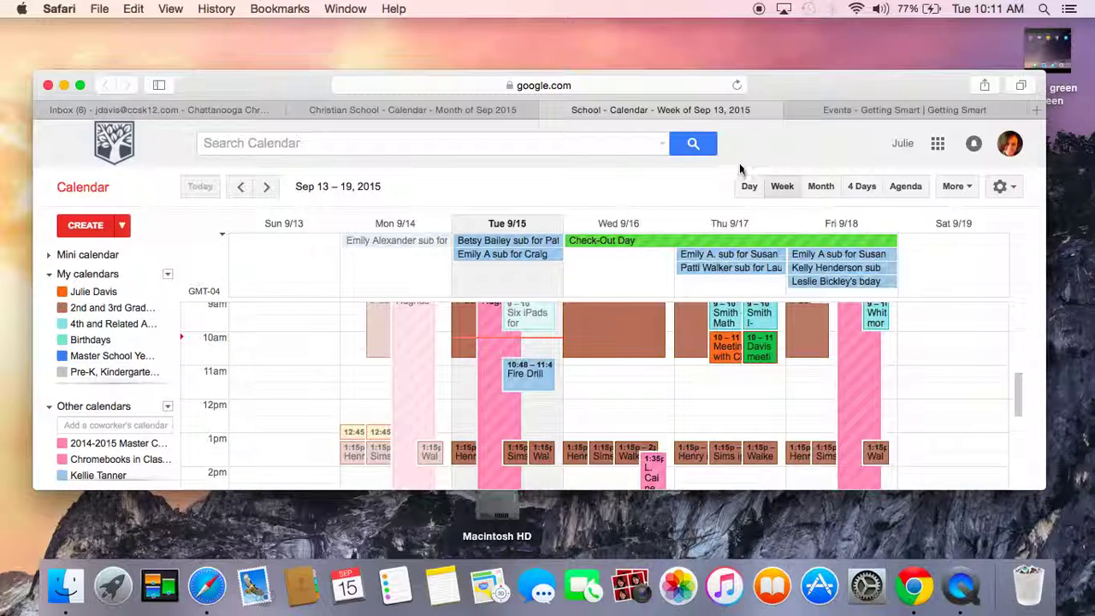
pyautogui.click(80, 83)
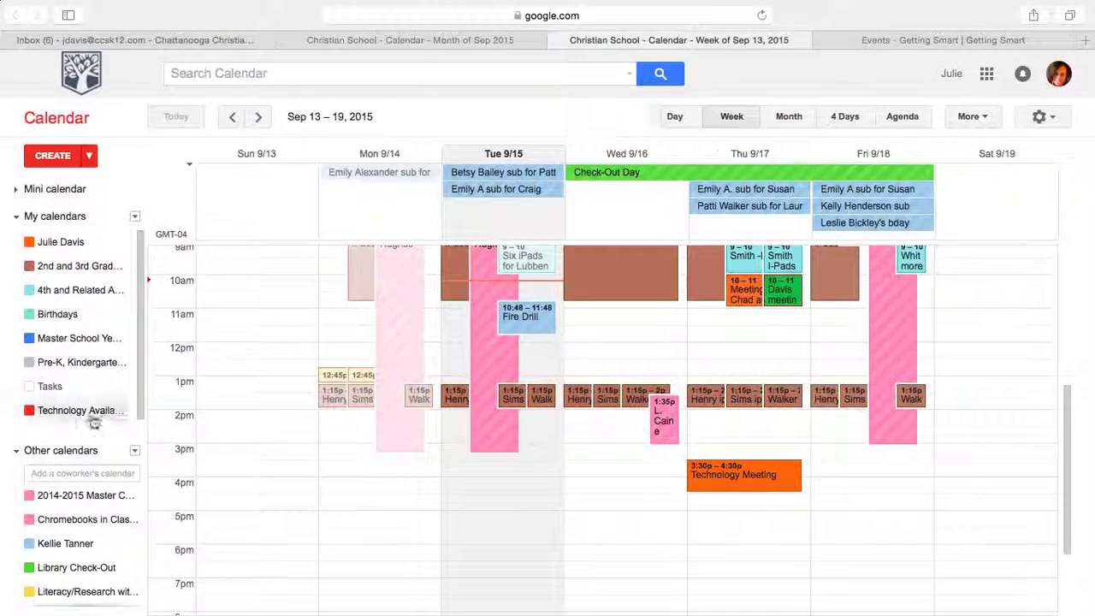
pyautogui.moveTo(143, 511)
pyautogui.mouseDown()
pyautogui.moveTo(146, 571)
pyautogui.moveTo(142, 490)
pyautogui.mouseUp()
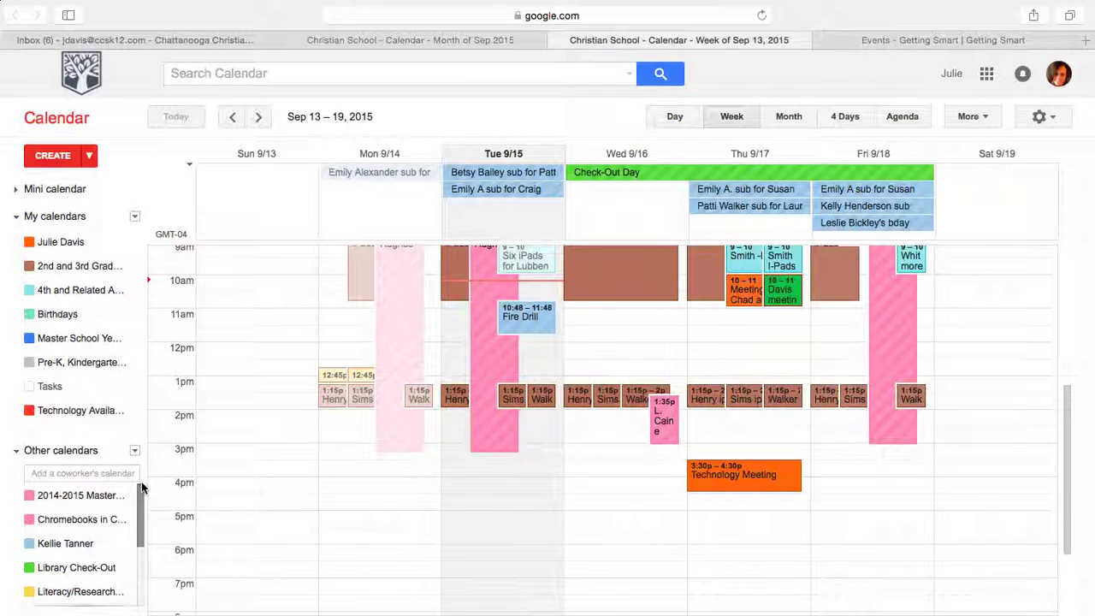
pyautogui.click(86, 472)
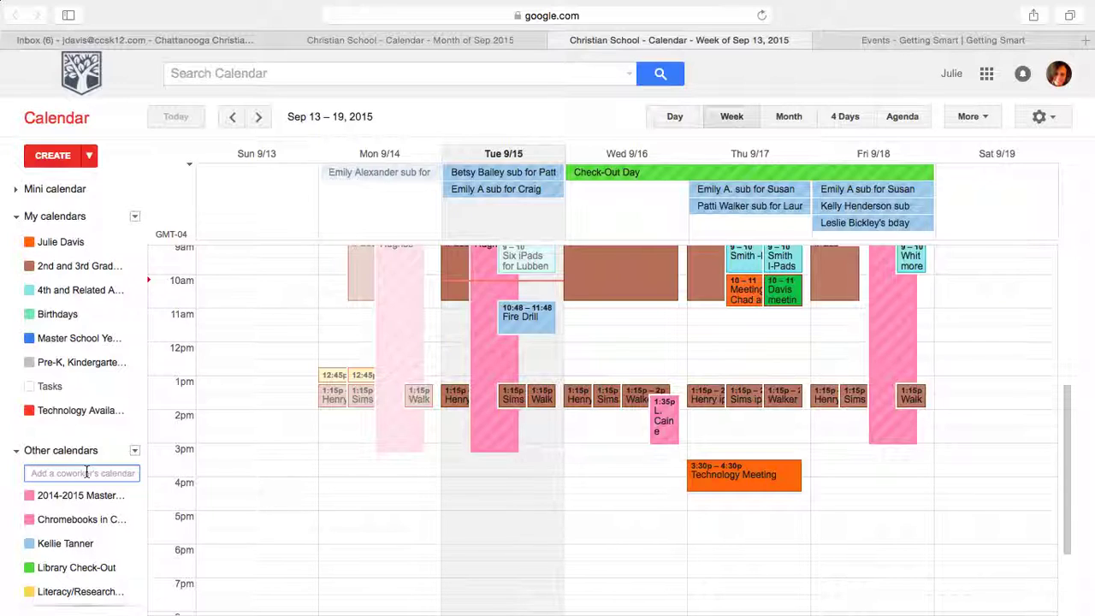
pyautogui.write('ld')
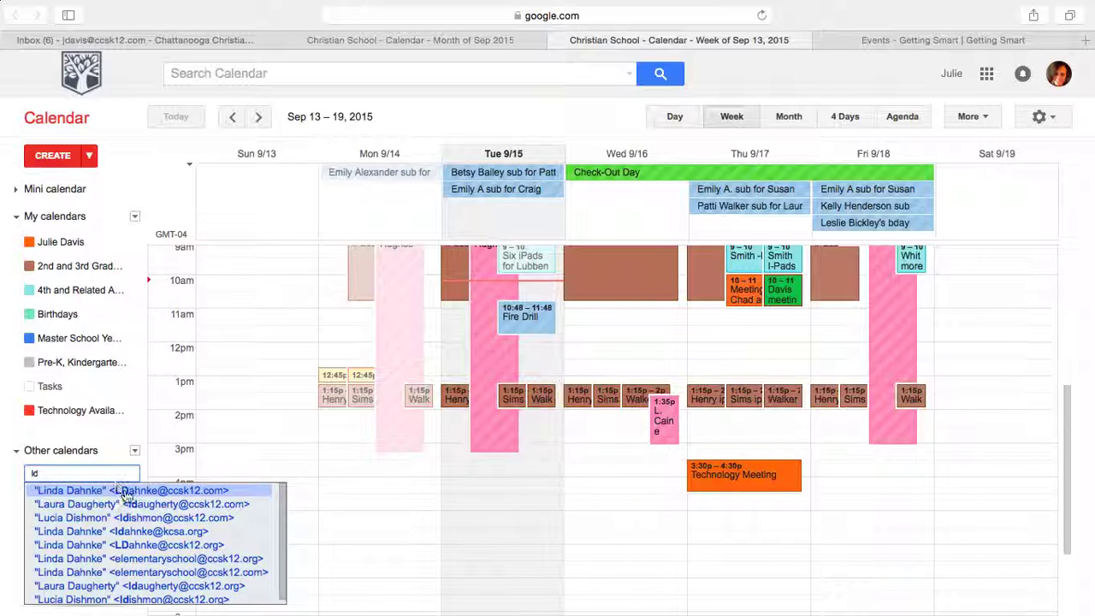
pyautogui.click(0, 510)
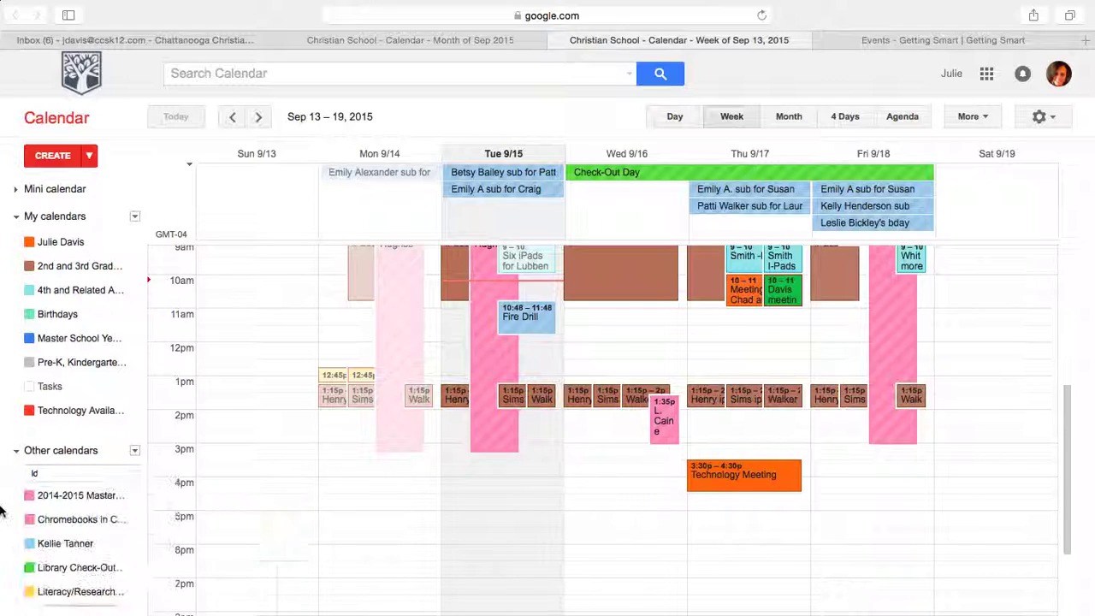
pyautogui.press('BackSpace')
pyautogui.press('BackSpace')
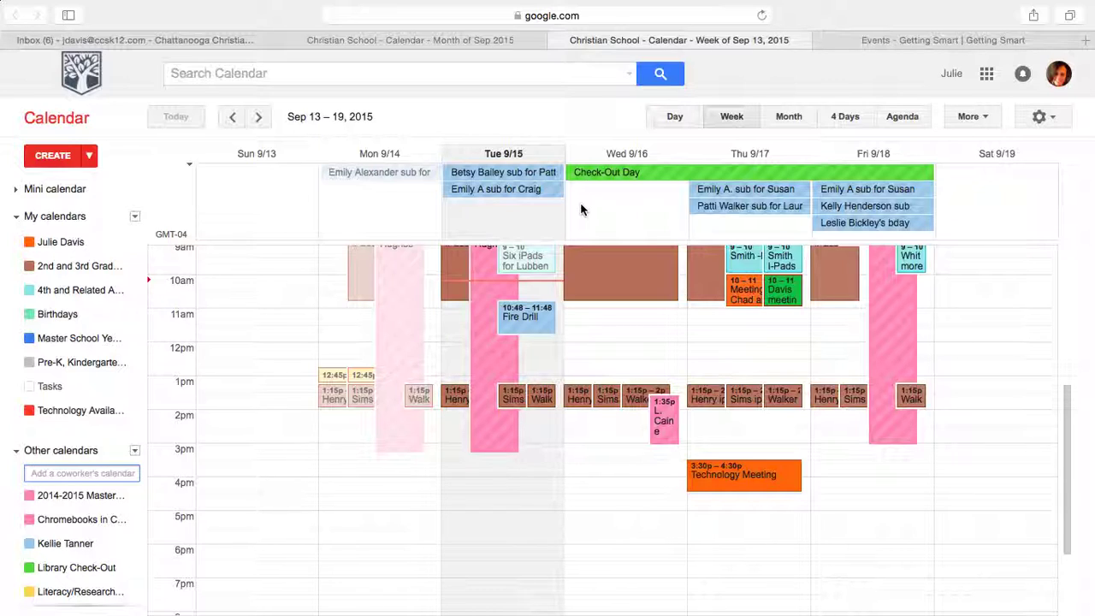
# Create a Wed Sep 16, 11:30am iPad cart event for a teacher on the 4th and Related Arts iPad Cart calendar
pyautogui.click(608, 335)
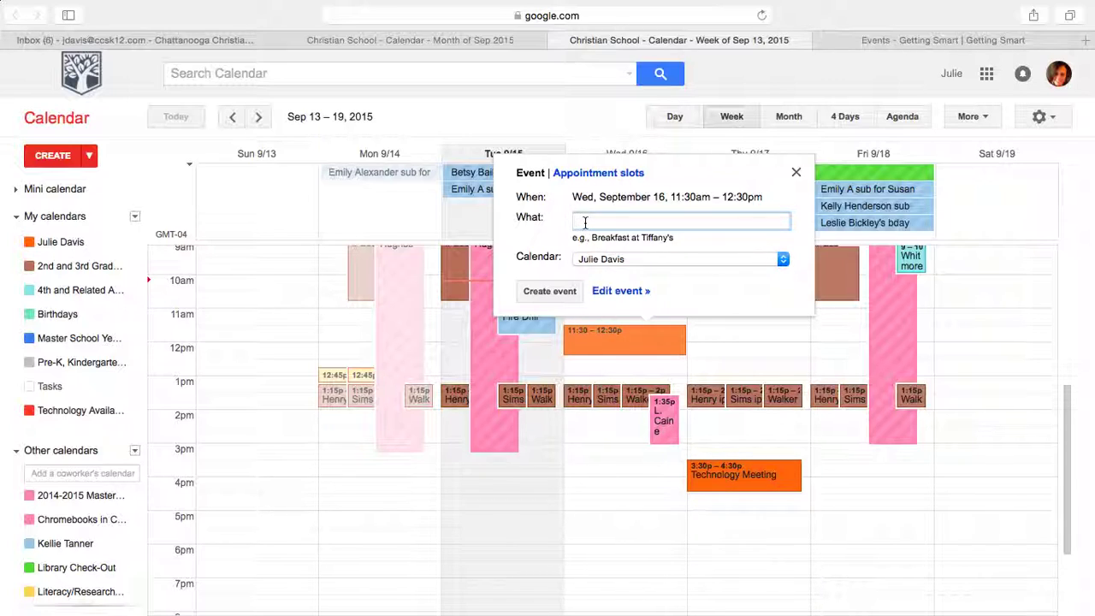
pyautogui.write('Davis with iPad cart')
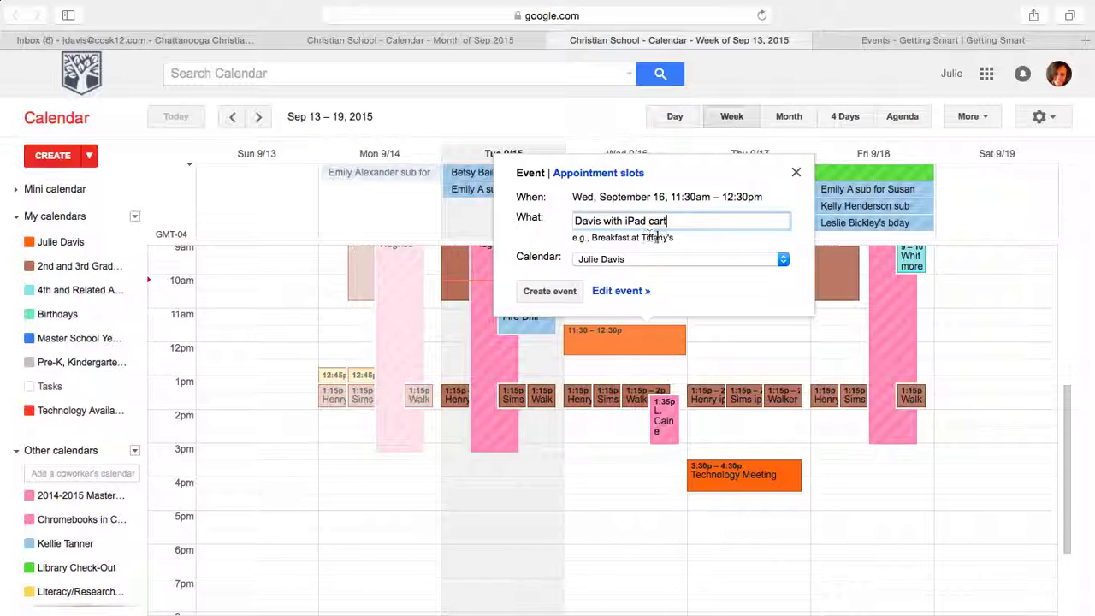
pyautogui.click(777, 257)
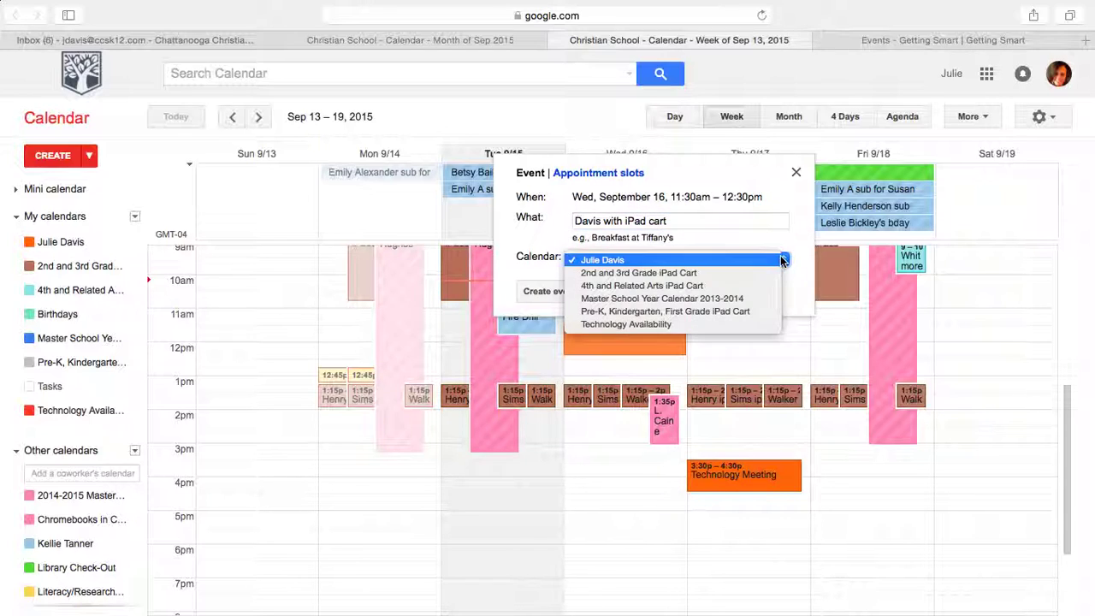
pyautogui.click(611, 284)
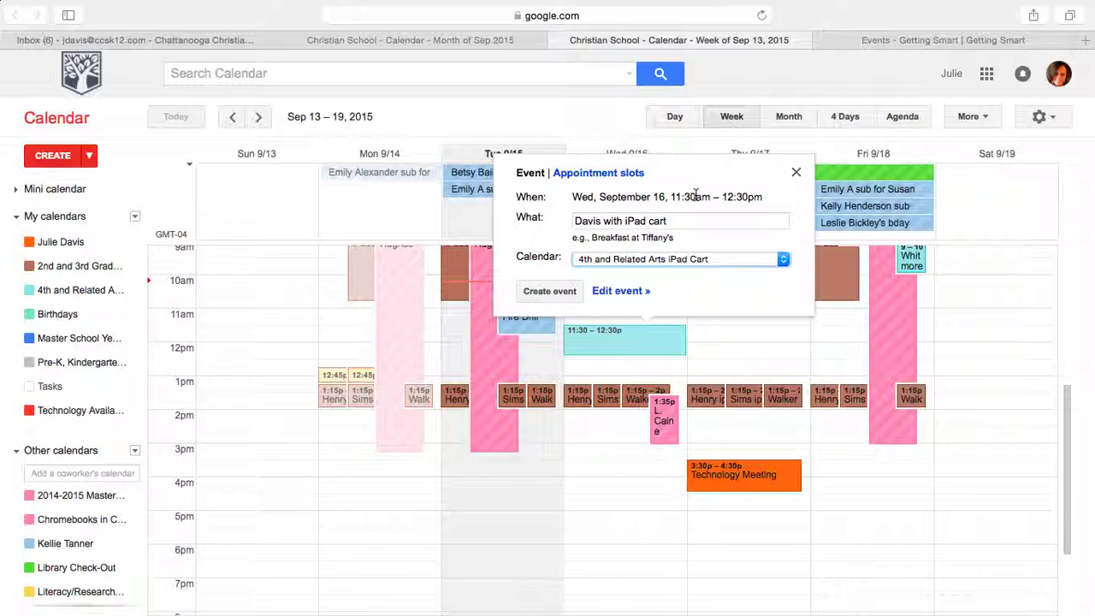
# In the full event details, change the start time to 11:35am
pyautogui.click(637, 291)
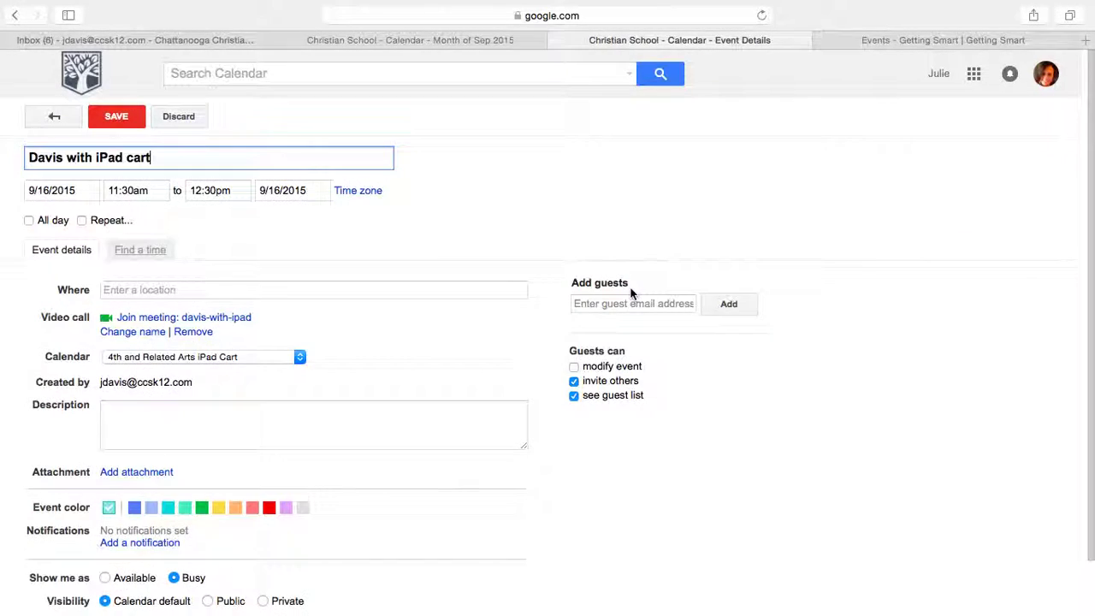
pyautogui.click(134, 190)
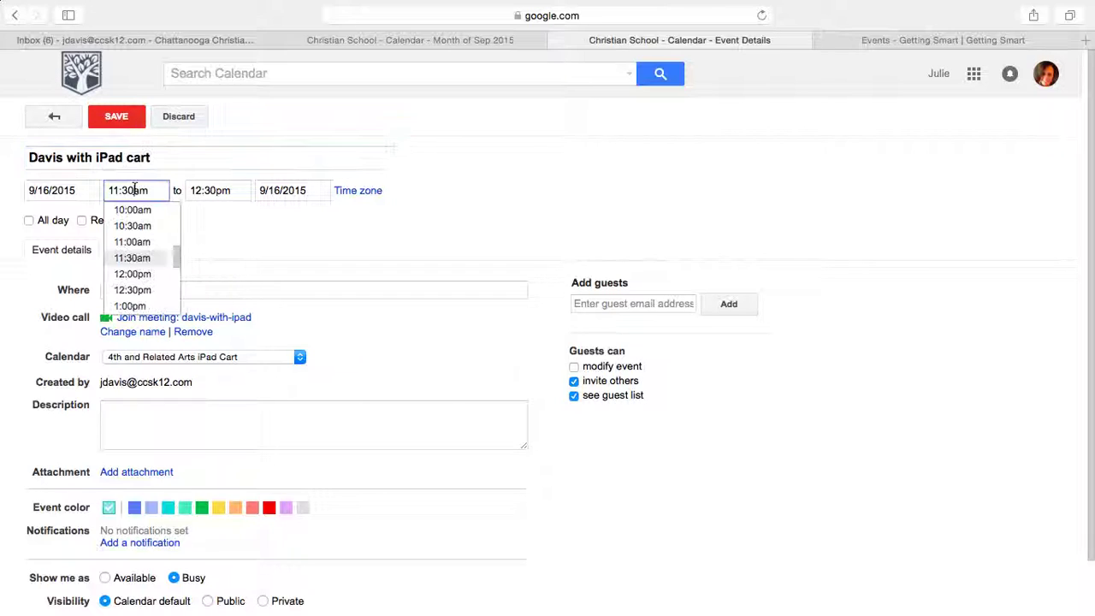
pyautogui.press('BackSpace')
pyautogui.write('5')
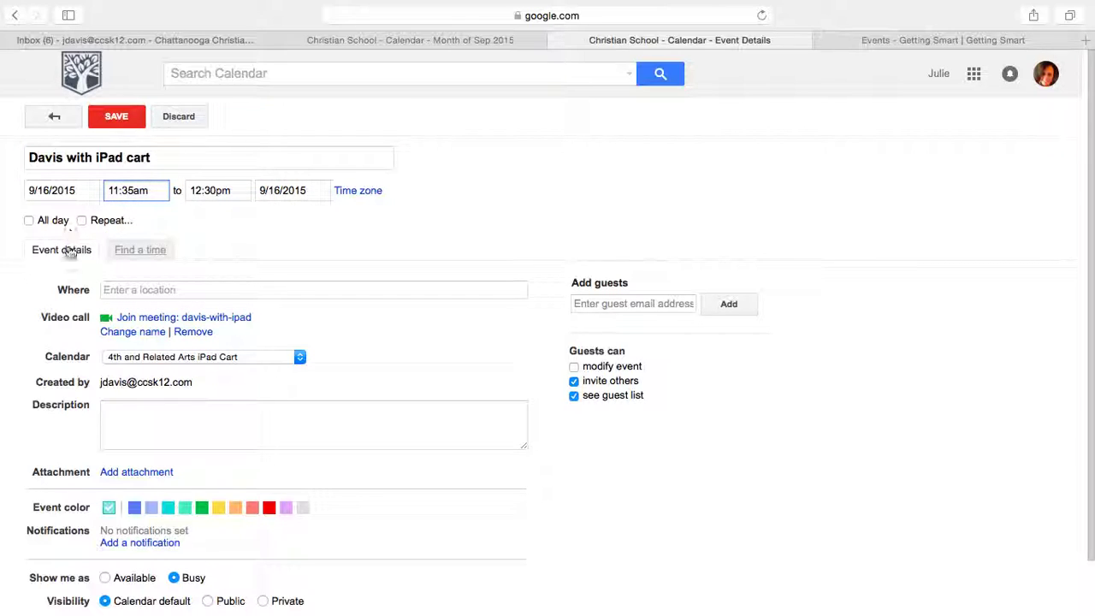
# Set the location to a teacher's room and make the event colour blue
pyautogui.click(122, 292)
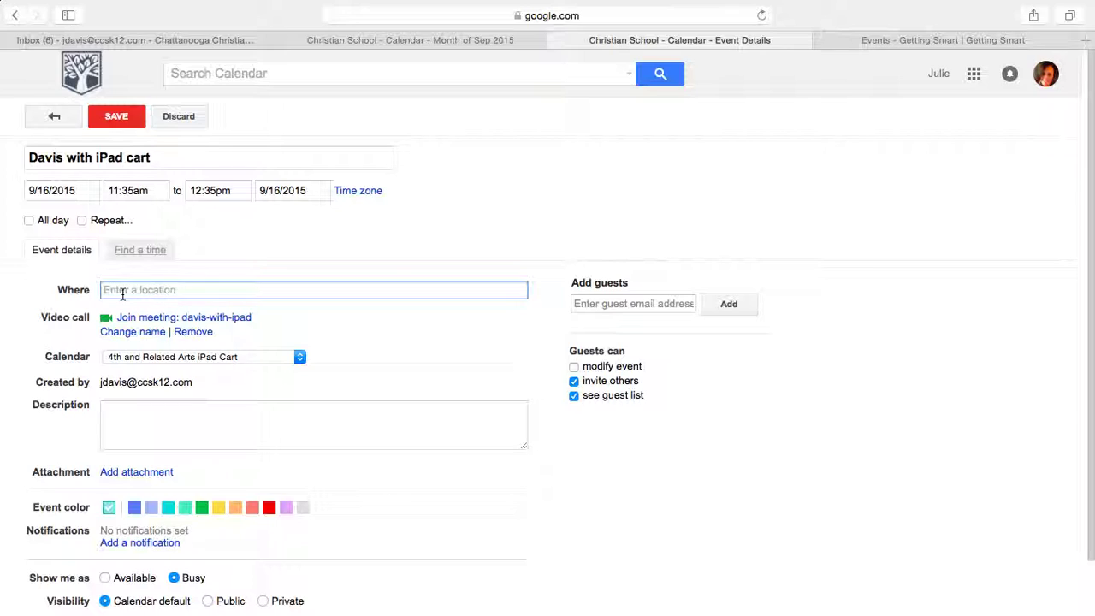
pyautogui.write('In ')
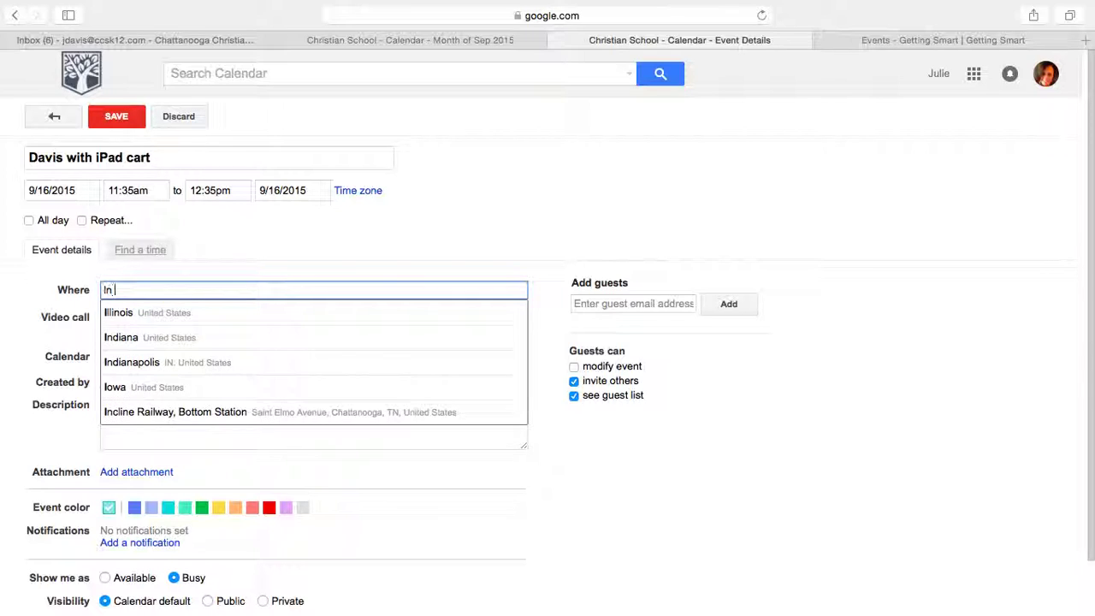
pyautogui.write('Mr')
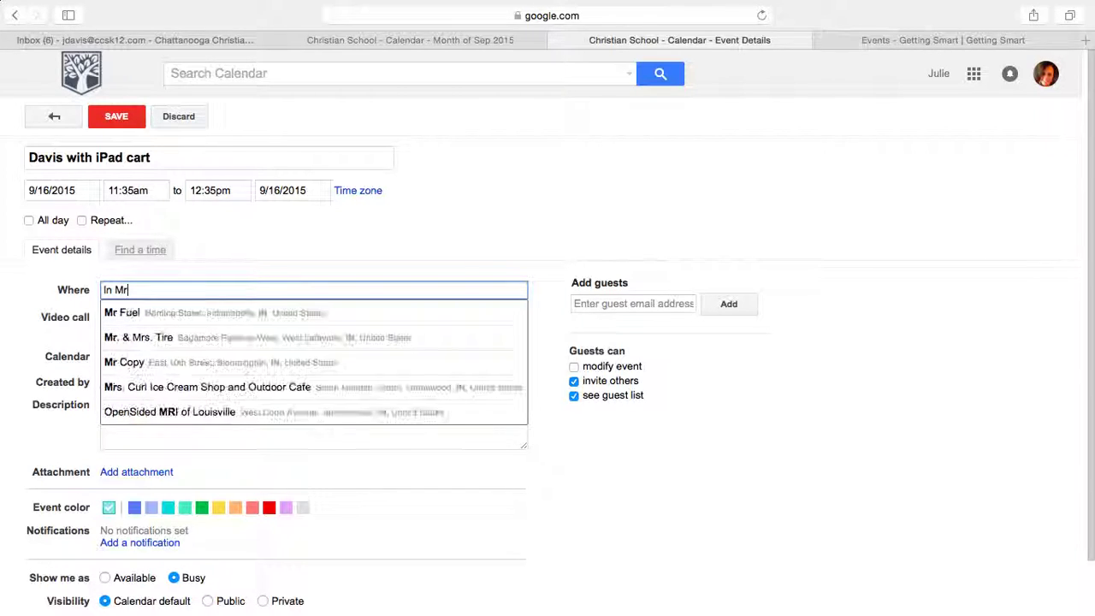
pyautogui.write('s S')
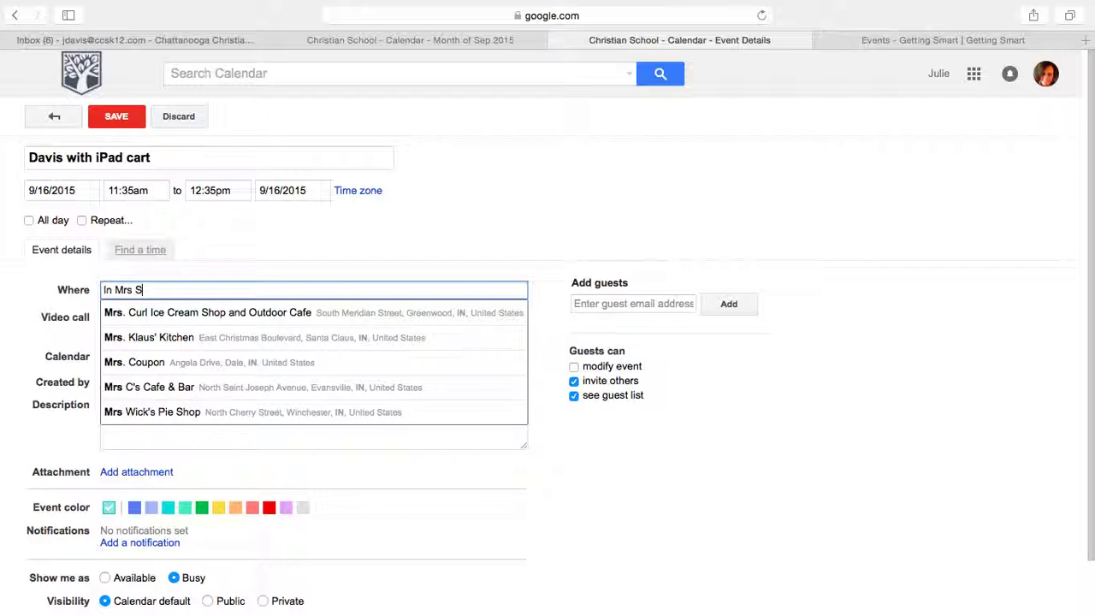
pyautogui.write("mith's room")
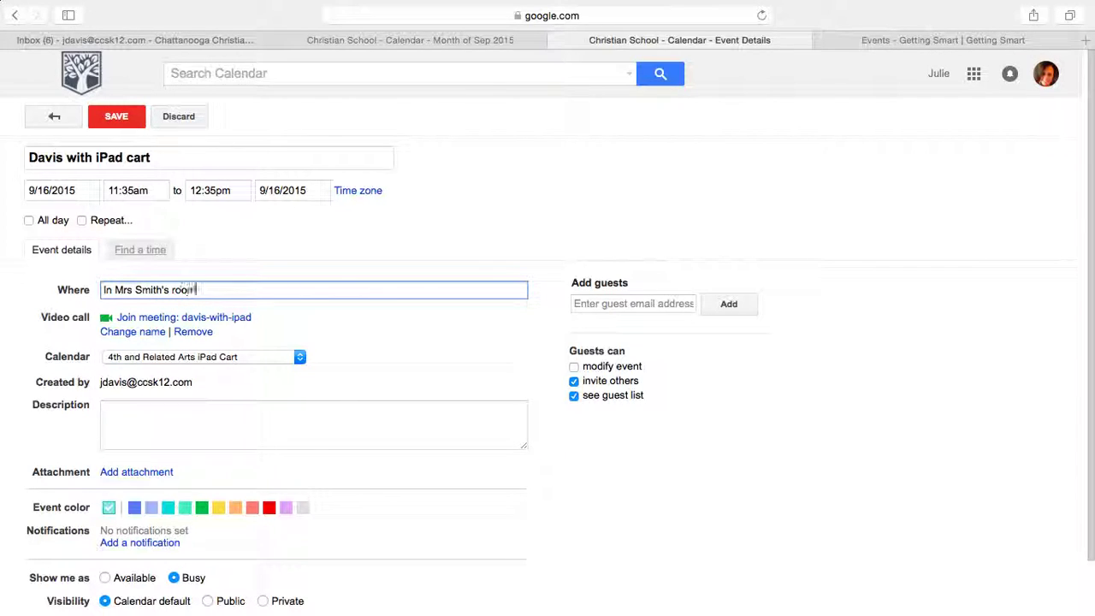
pyautogui.click(134, 507)
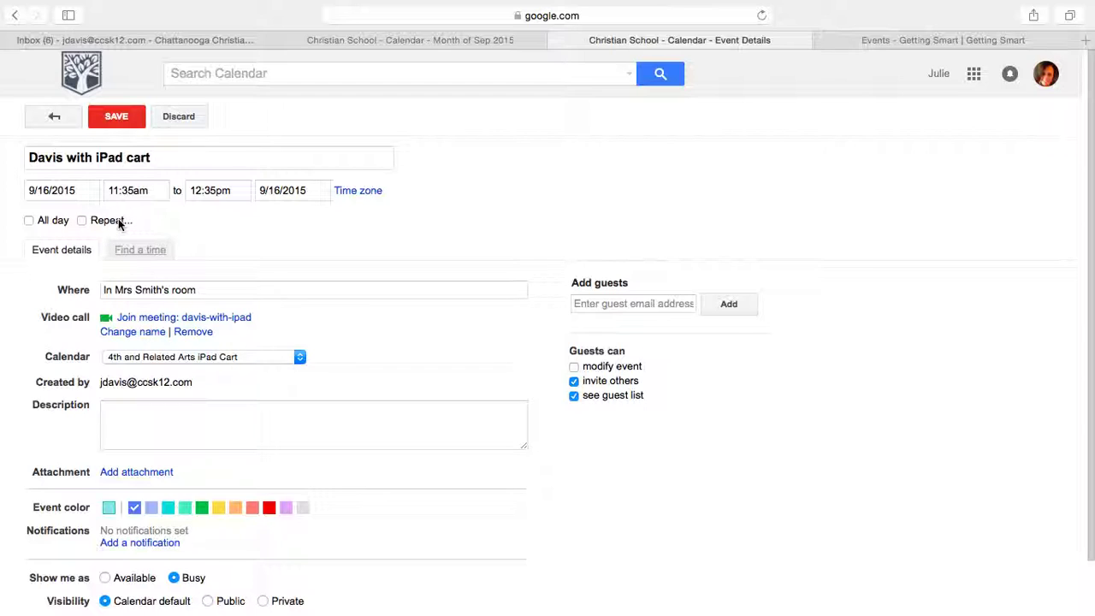
# Repeat the event weekly on Wednesday, ending after 6 occurrences
pyautogui.click(107, 221)
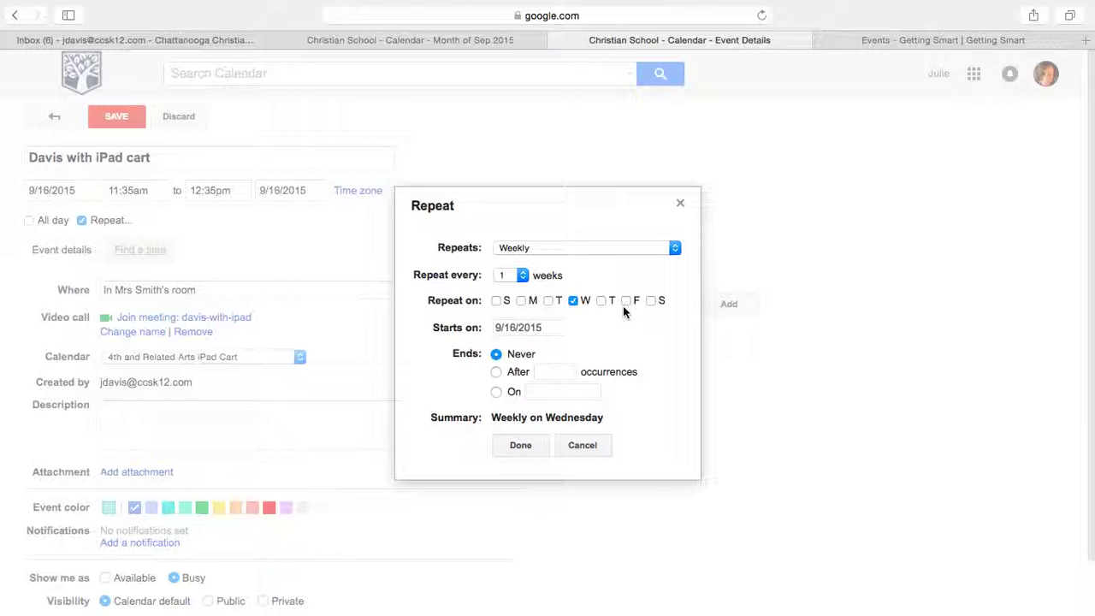
pyautogui.click(496, 373)
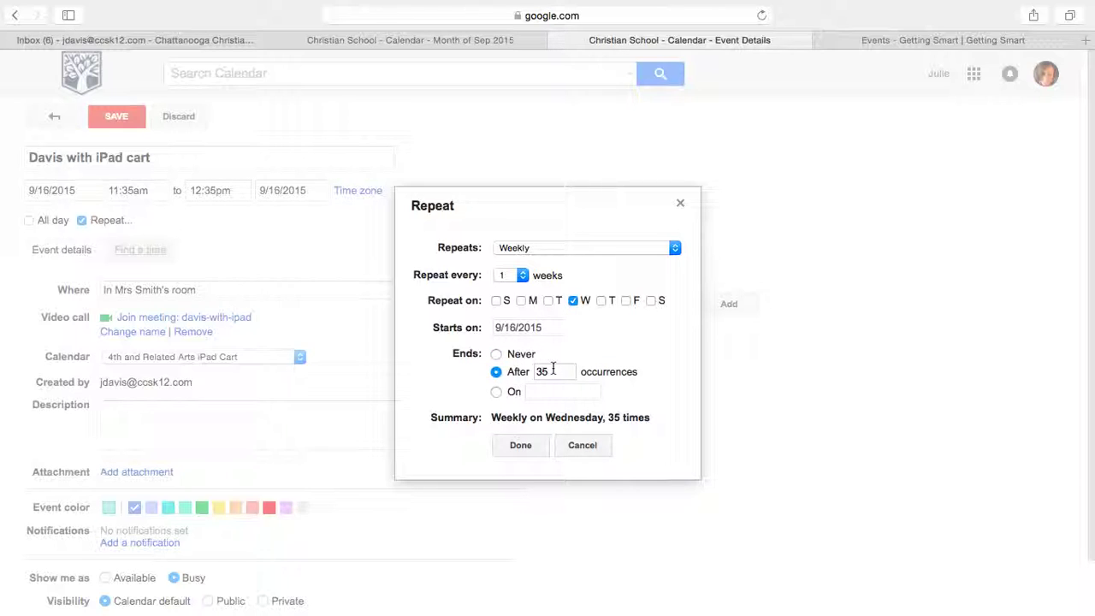
pyautogui.click(539, 372)
pyautogui.press('BackSpace')
pyautogui.press('BackSpace')
pyautogui.write('6')
pyautogui.click(505, 454)
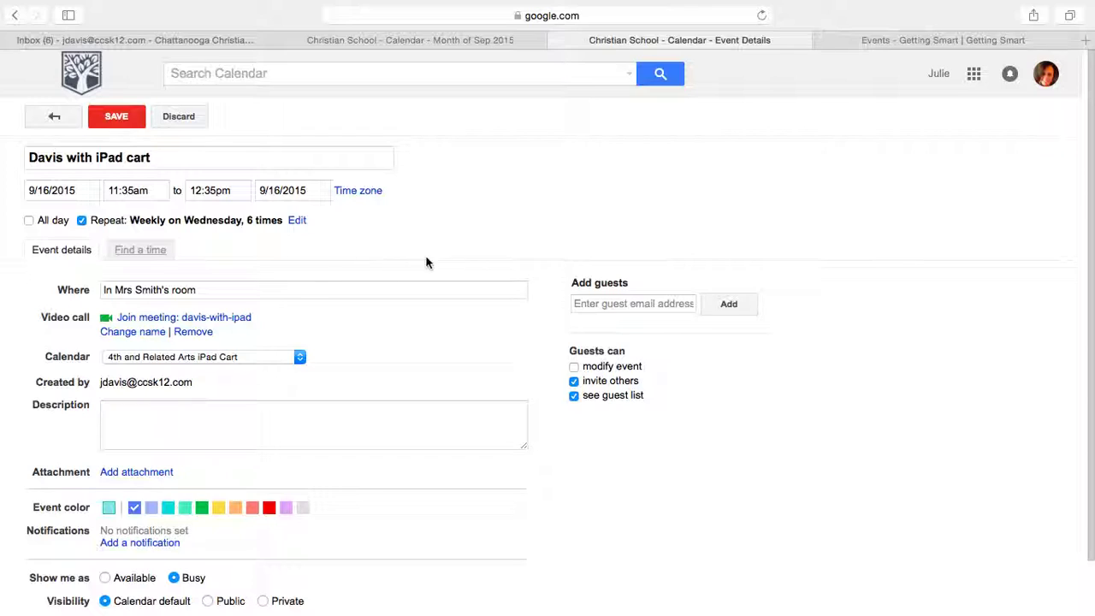
# Add the colleague matching 'smi' from the suggestions as a guest
pyautogui.click(584, 303)
pyautogui.click(584, 304)
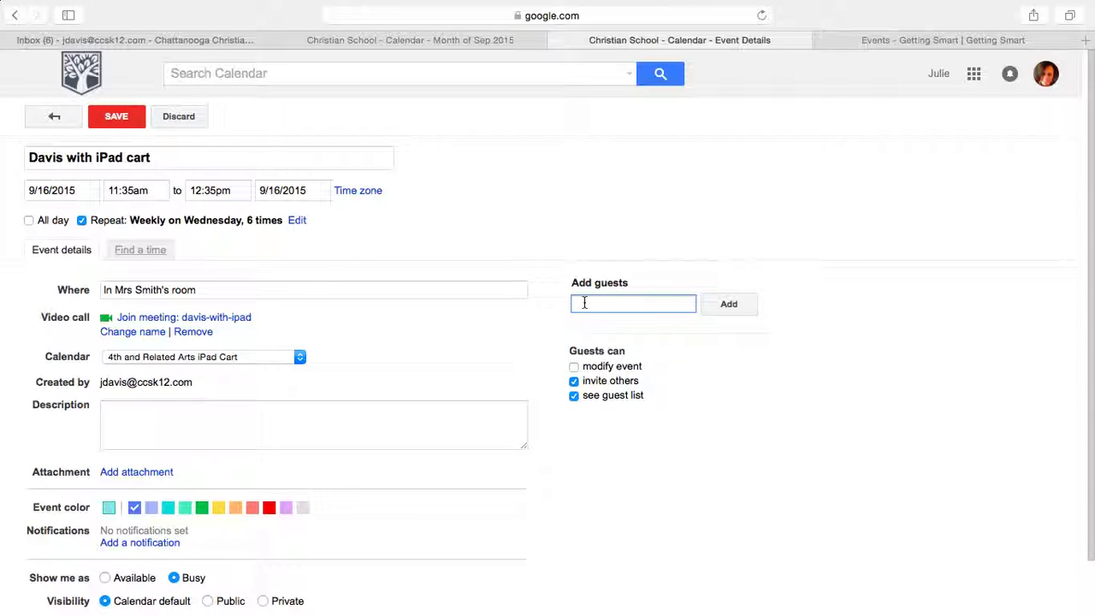
pyautogui.write('d')
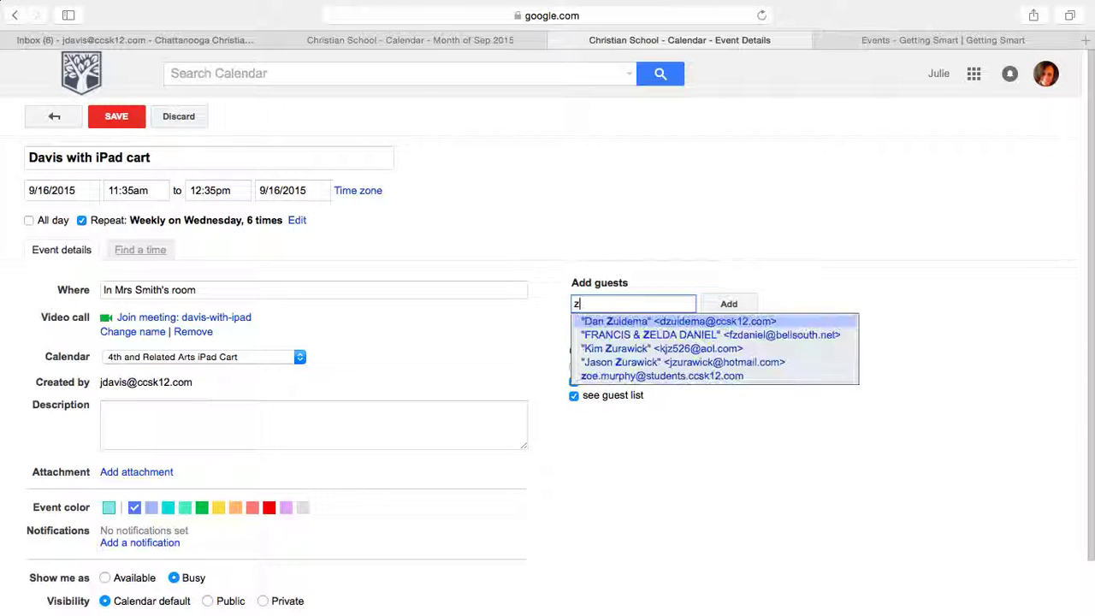
pyautogui.press('BackSpace')
pyautogui.write('smi')
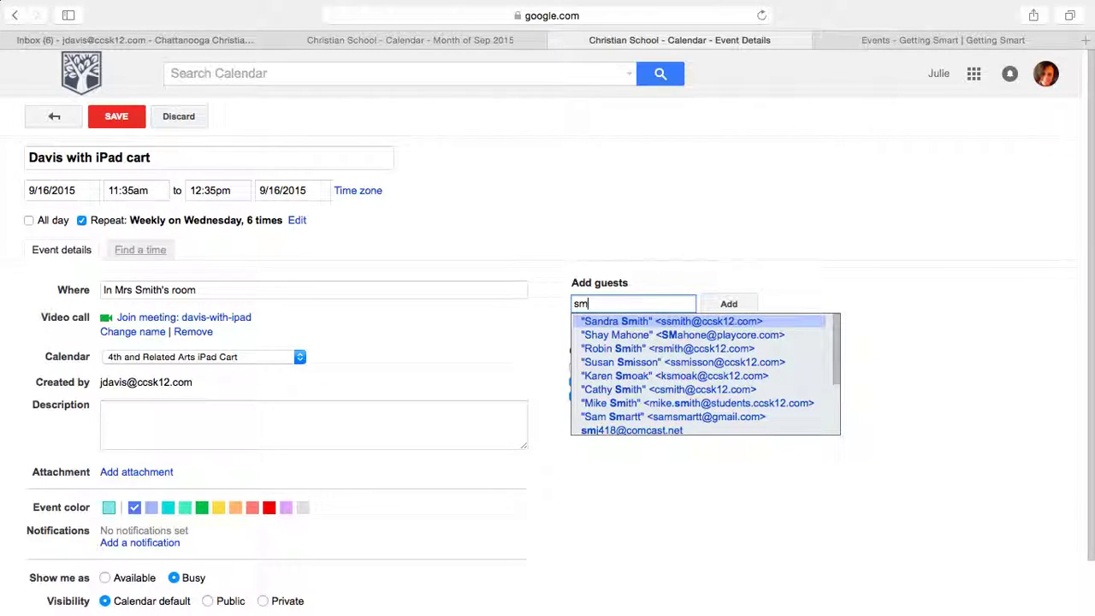
pyautogui.click(635, 323)
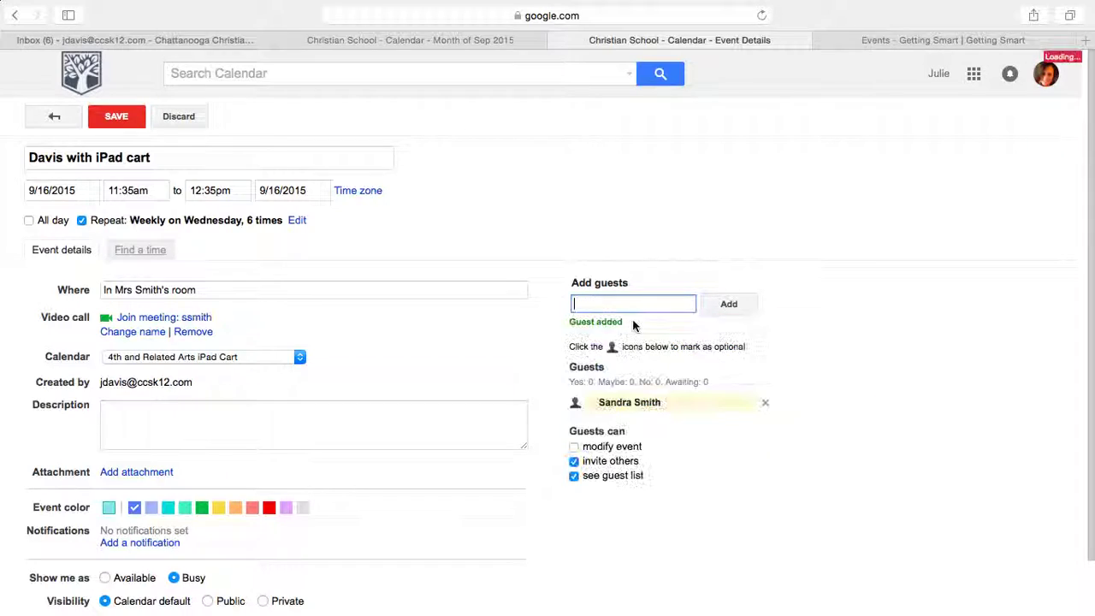